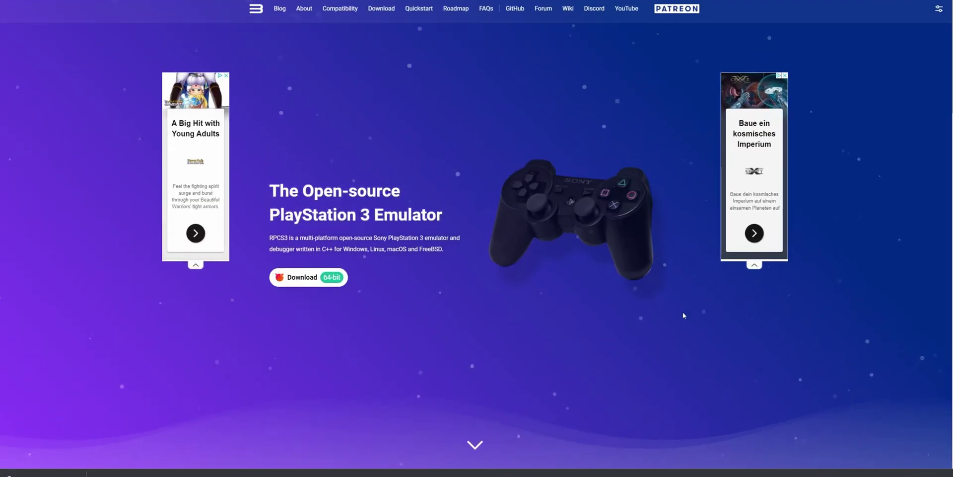
Get the 64-bit RPCS3 download and open the PlayStation 3 System Software link in the Quickstart page's software requirements.
{"action": "left_click", "coordinate": [302, 277]}
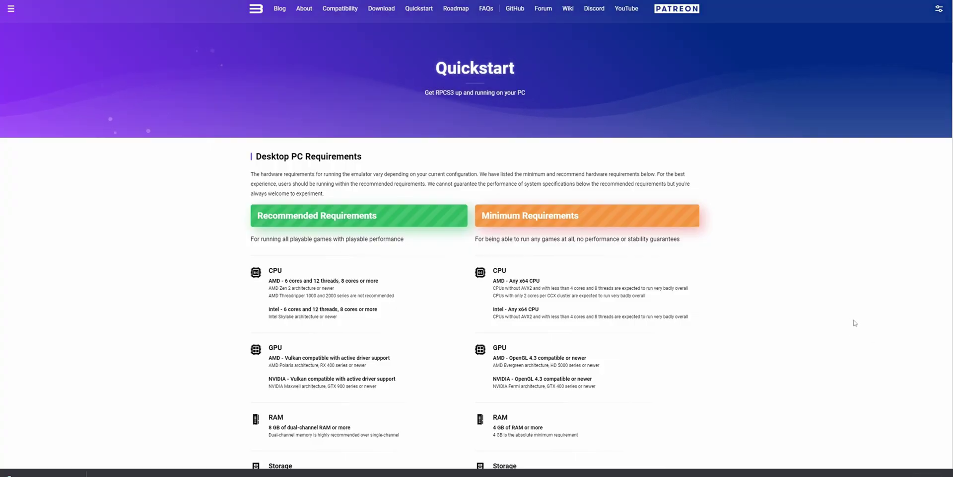
{"action": "scroll", "coordinate": [814, 286], "scroll_direction": "down", "scroll_amount": 2}
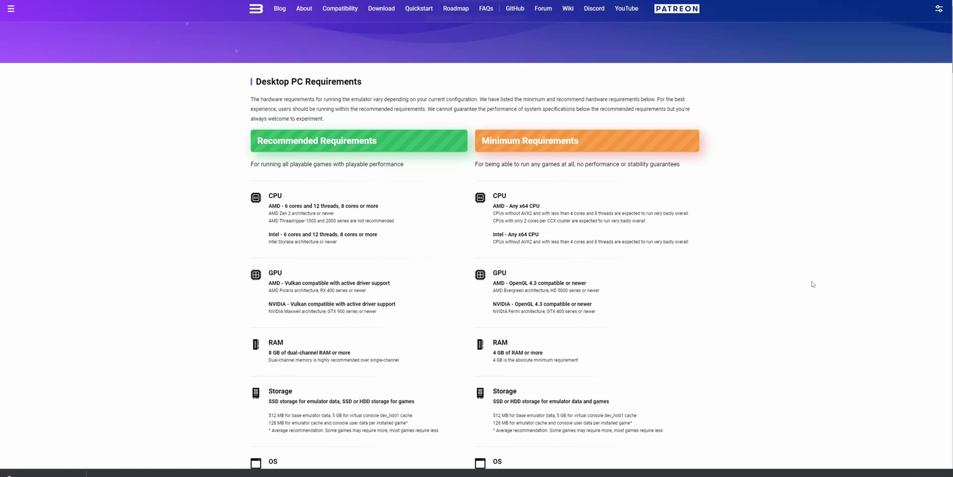
{"action": "scroll", "coordinate": [814, 288], "scroll_direction": "down", "scroll_amount": 3}
{"action": "scroll", "coordinate": [814, 292], "scroll_direction": "down", "scroll_amount": 5}
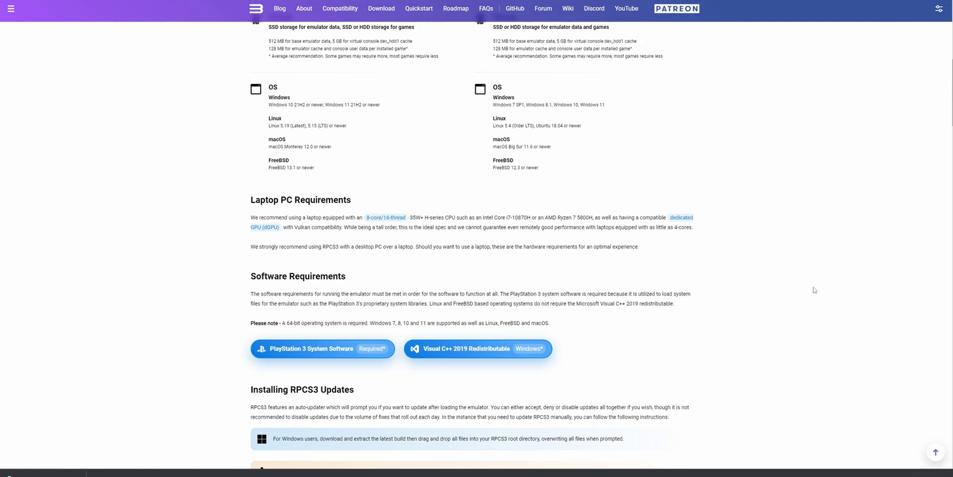
{"action": "scroll", "coordinate": [816, 292], "scroll_direction": "down", "scroll_amount": 3}
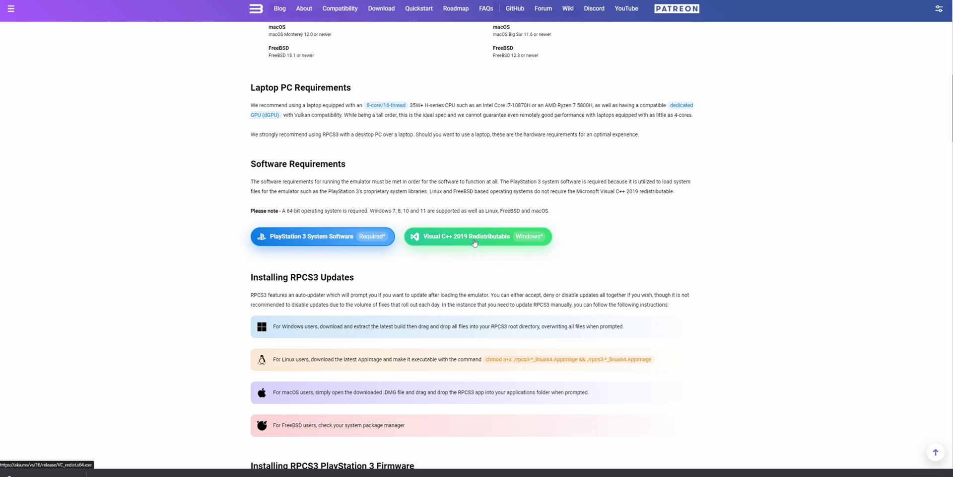
{"action": "left_click", "coordinate": [322, 242]}
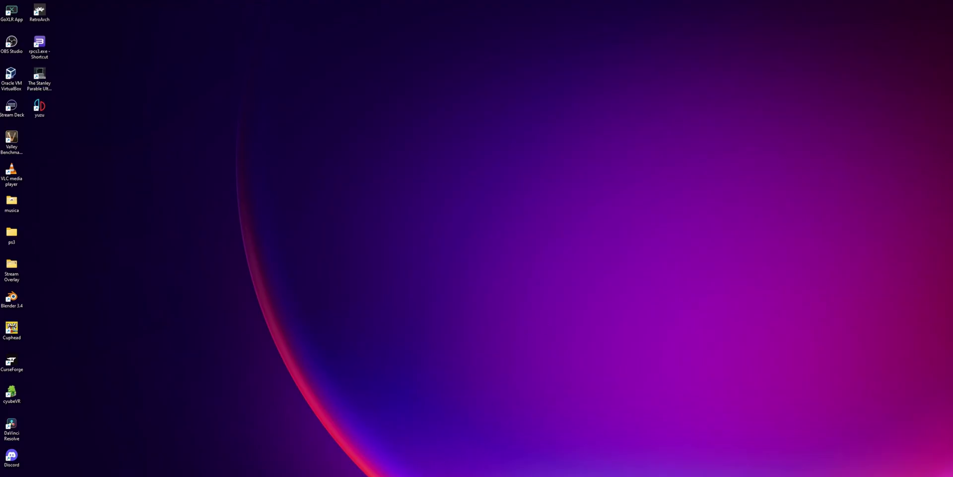
Extract the rpcs3-v0.0.25-14517-310fa712_win64.7z archive from Downloads into a folder of the same name there.
{"action": "key", "text": "super+e"}
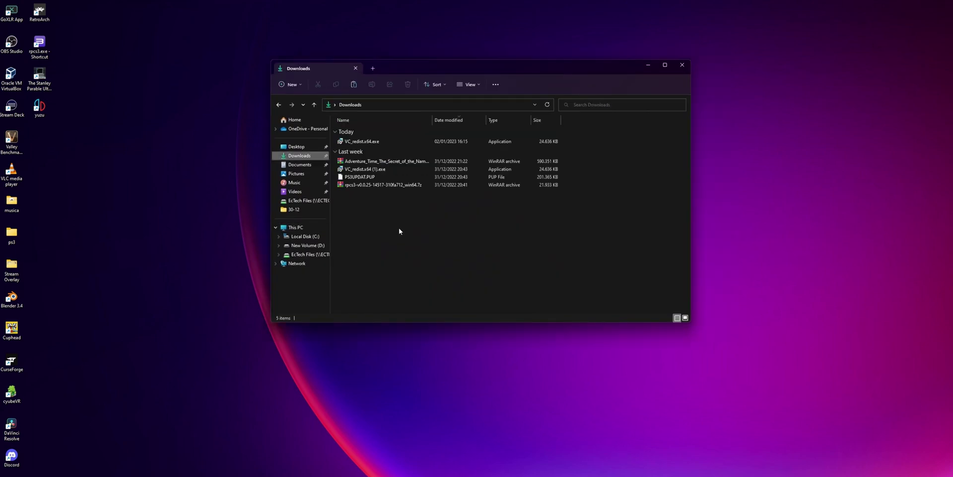
{"action": "double_click", "coordinate": [373, 185]}
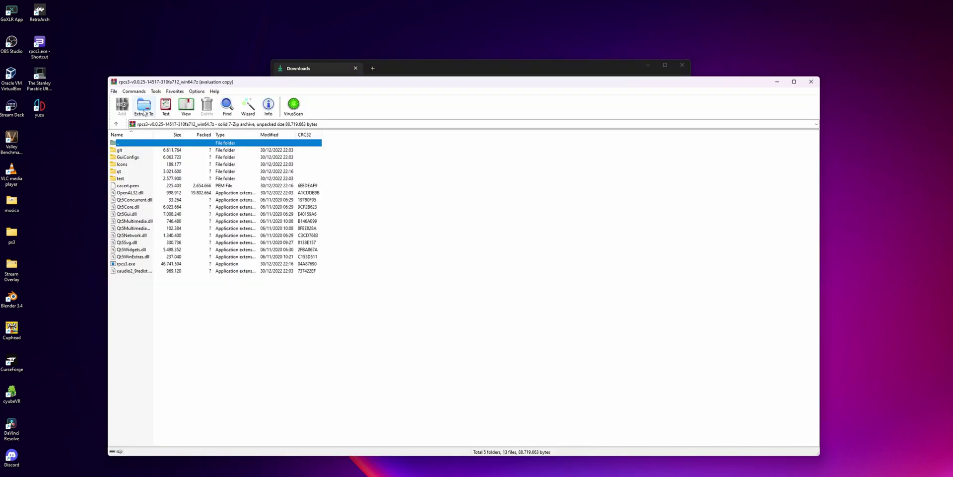
{"action": "left_click", "coordinate": [144, 108]}
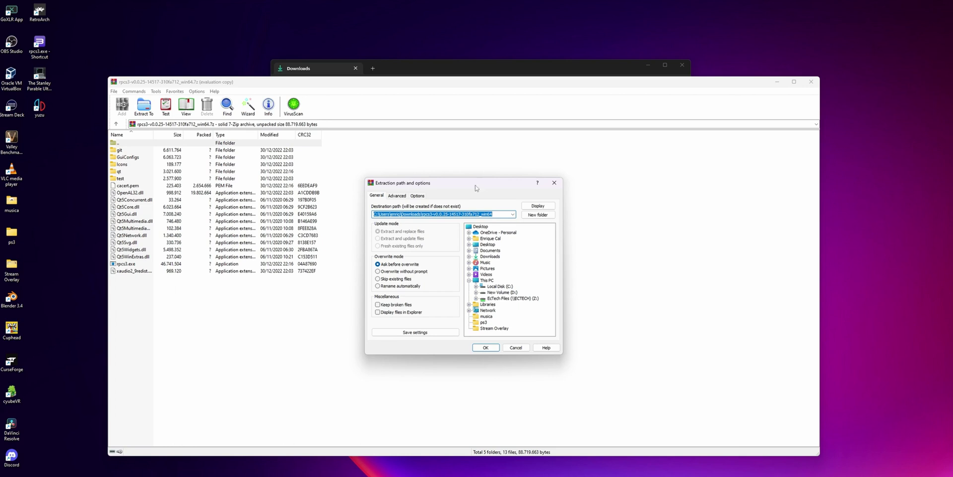
{"action": "left_click", "coordinate": [486, 347]}
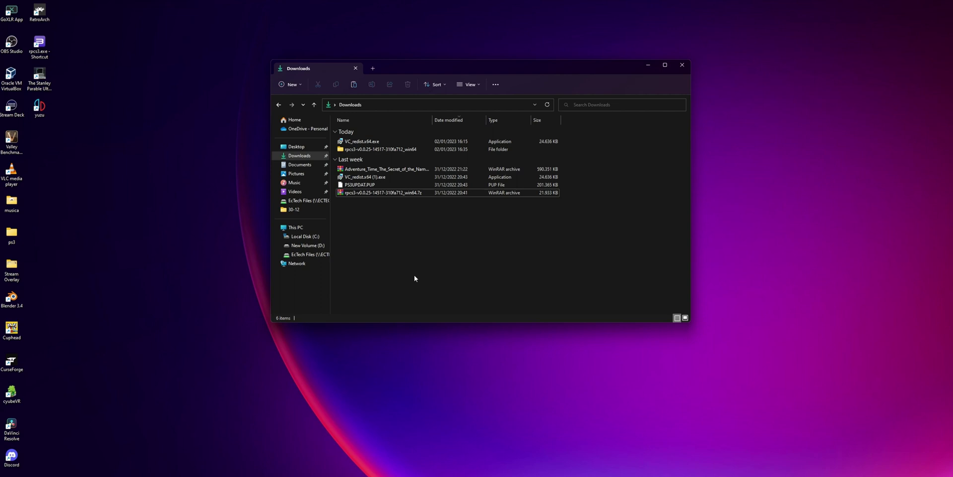
Run VC_redist.x64.exe from Downloads, agree to the license terms and install the Visual C++ Redistributable.
{"action": "double_click", "coordinate": [371, 142]}
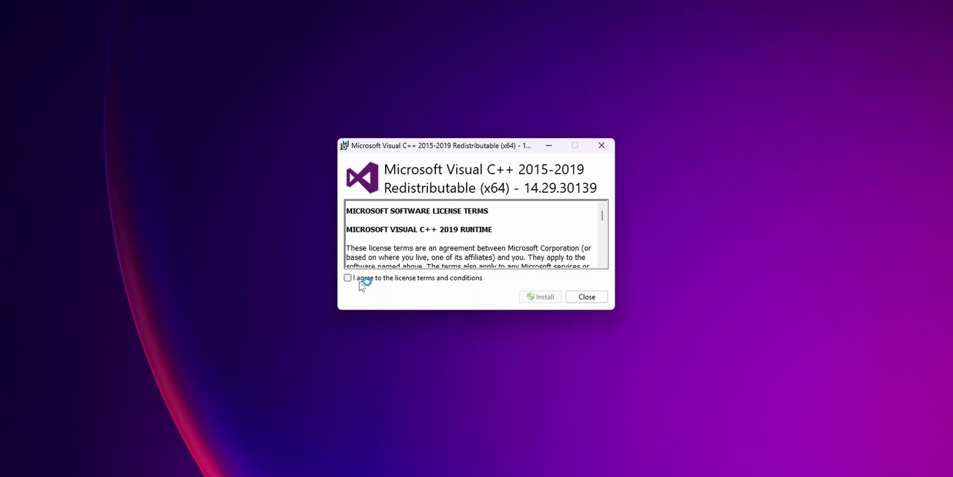
{"action": "left_click", "coordinate": [360, 279]}
{"action": "left_click", "coordinate": [538, 300]}
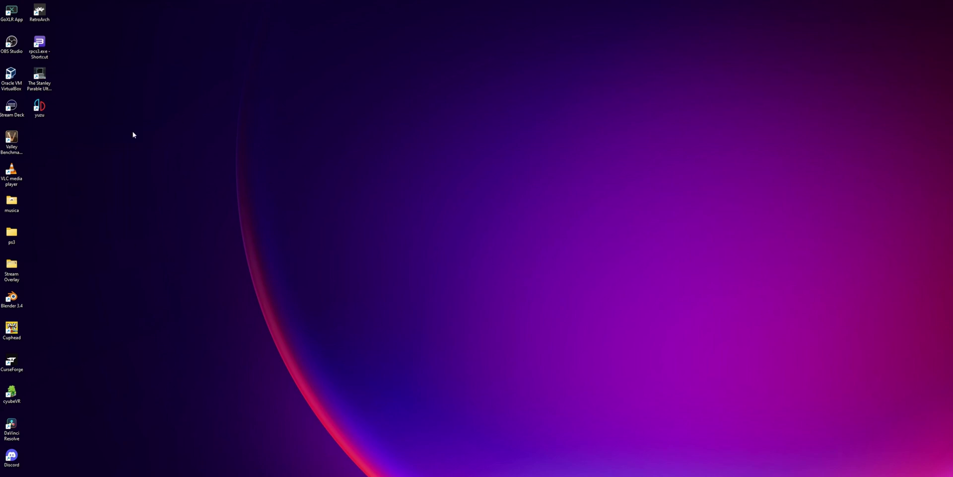
Create a new folder named RPCS3 on the desktop.
{"action": "right_click", "coordinate": [59, 141]}
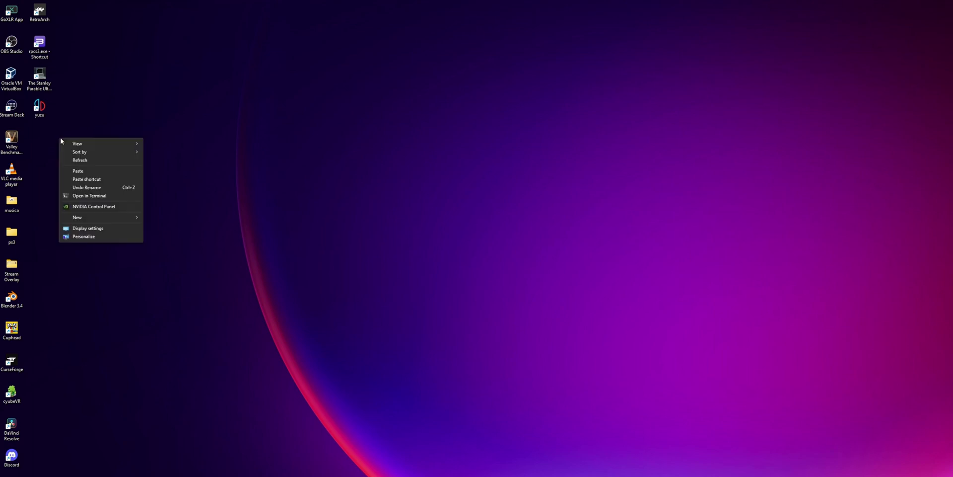
{"action": "mouse_move", "coordinate": [113, 219]}
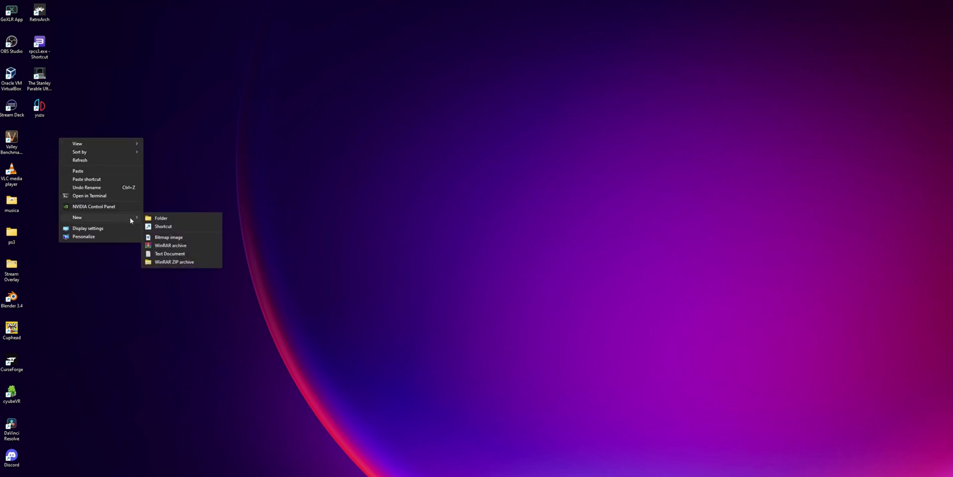
{"action": "left_click", "coordinate": [163, 219]}
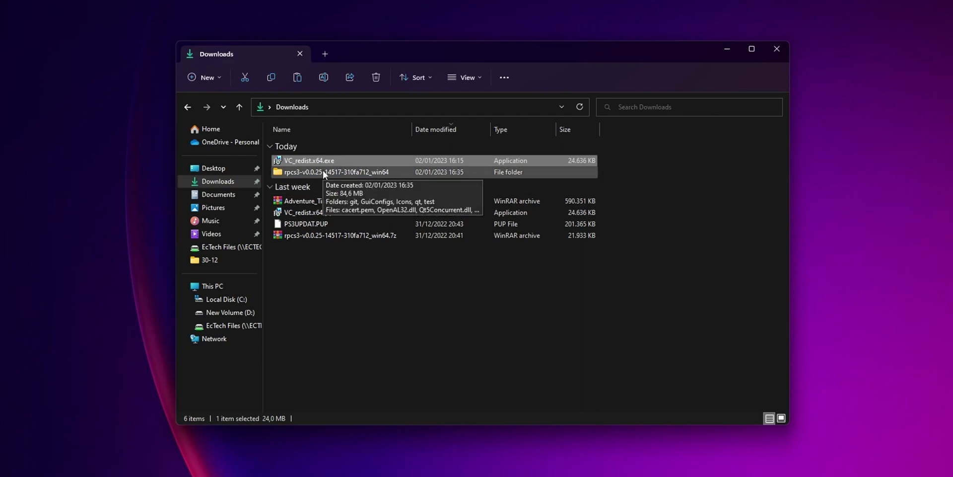
Move all extracted files of the rpcs3-v0.0.25-14517-310fa712_win64 folder and PS3UPDAT.PUP from Downloads into the desktop's RPCS3 folder.
{"action": "double_click", "coordinate": [323, 172]}
{"action": "left_click", "coordinate": [315, 159]}
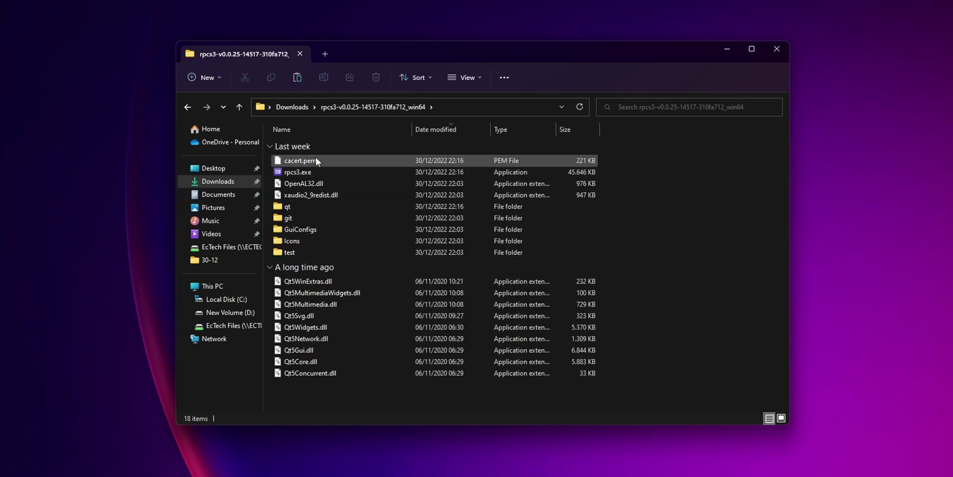
{"action": "left_click", "coordinate": [326, 370], "text": "shift"}
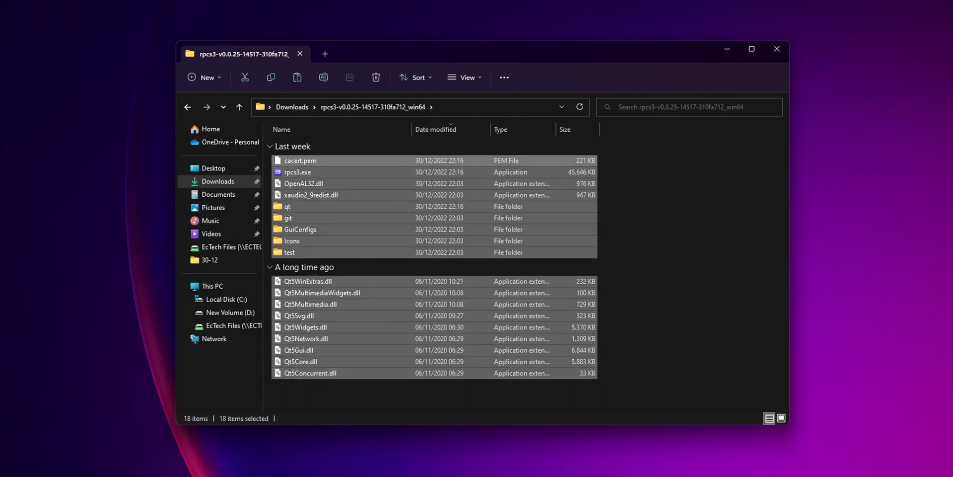
{"action": "key", "text": "ctrl+x"}
{"action": "key", "text": "alt+Left"}
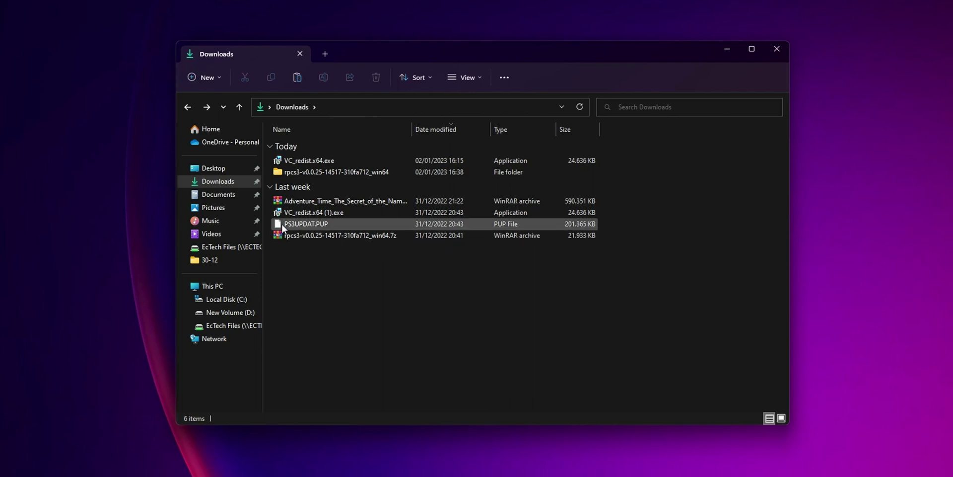
{"action": "left_click", "coordinate": [297, 224]}
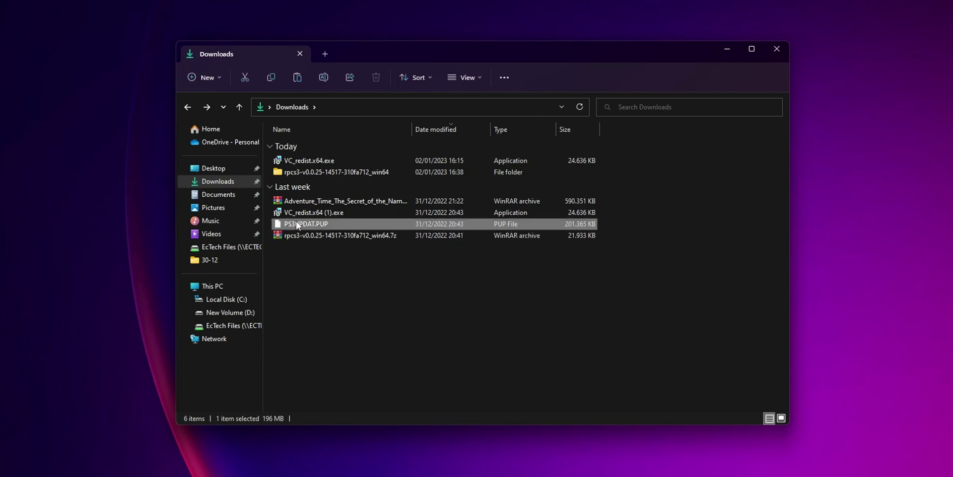
{"action": "left_click_drag", "start_coordinate": [297, 224], "coordinate": [2, 328]}
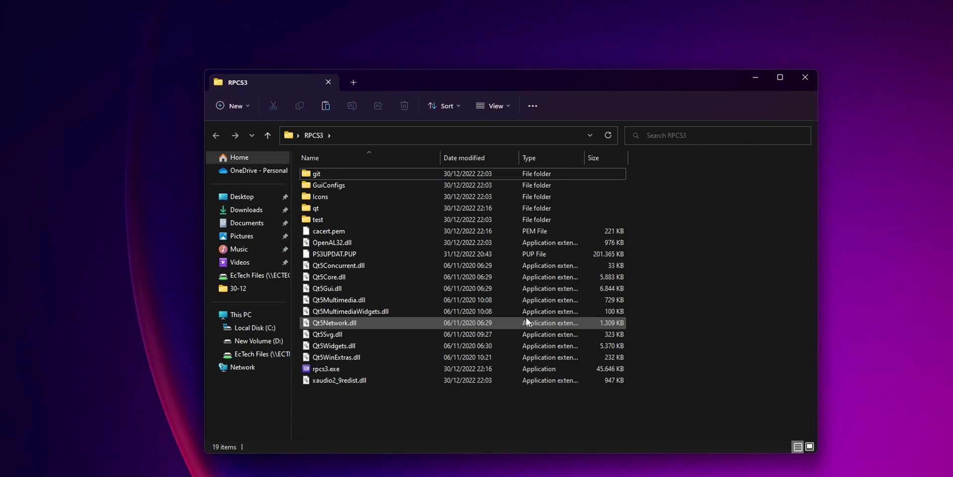
Launch rpcs3.exe from the RPCS3 folder and continue past the welcome dialog with the Quickstart guide confirmed and "Do not show again" enabled.
{"action": "double_click", "coordinate": [350, 370]}
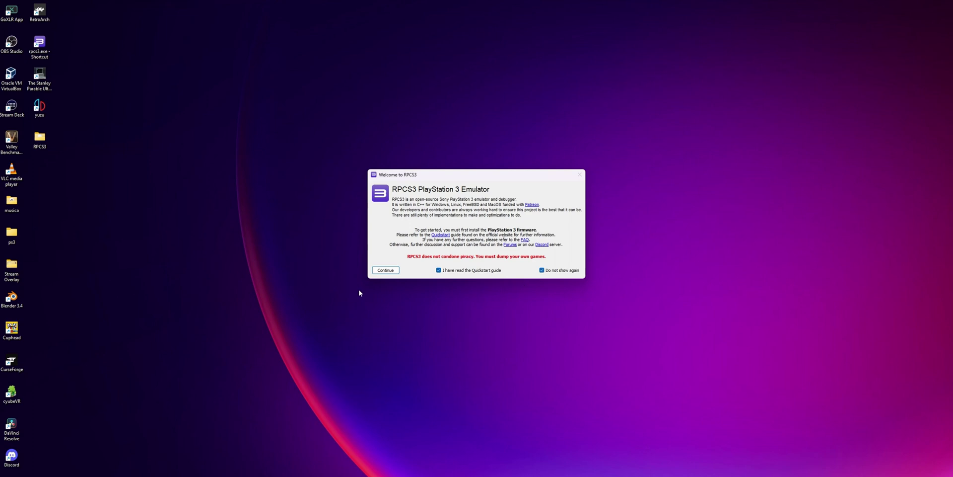
{"action": "left_click", "coordinate": [387, 270]}
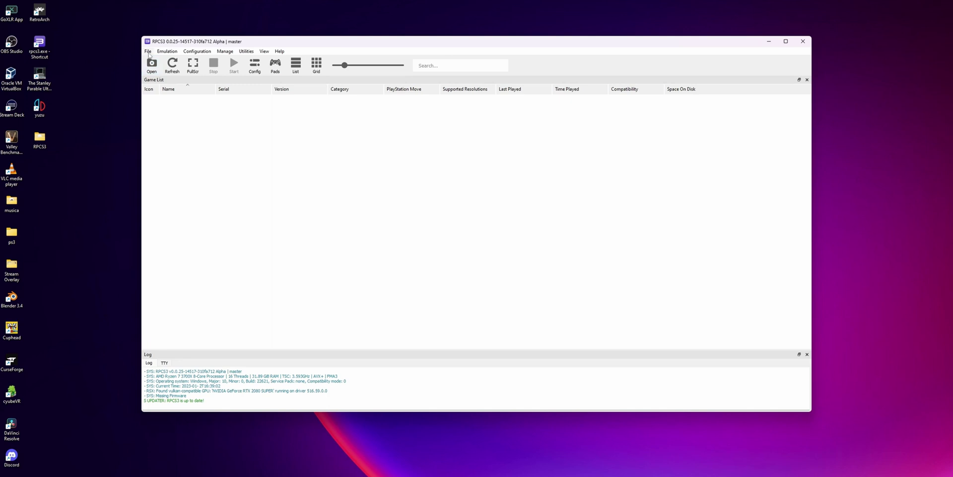
Install the PlayStation 3 firmware from PS3UPDAT.PUP in the RPCS3 folder.
{"action": "left_click", "coordinate": [148, 51]}
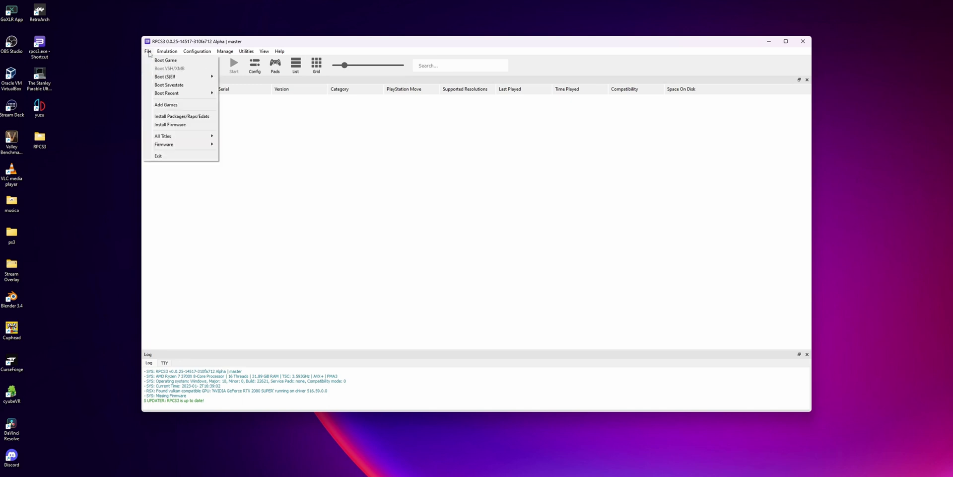
{"action": "left_click", "coordinate": [188, 129]}
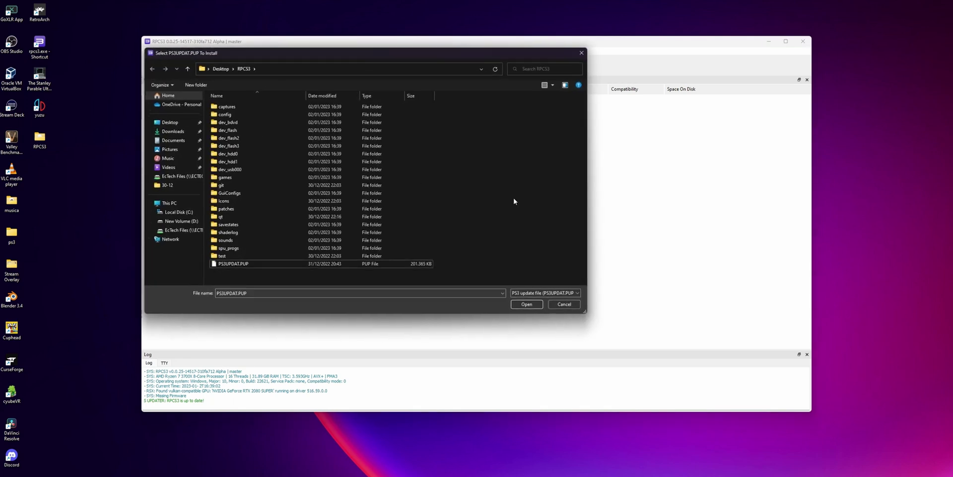
{"action": "left_click", "coordinate": [232, 264]}
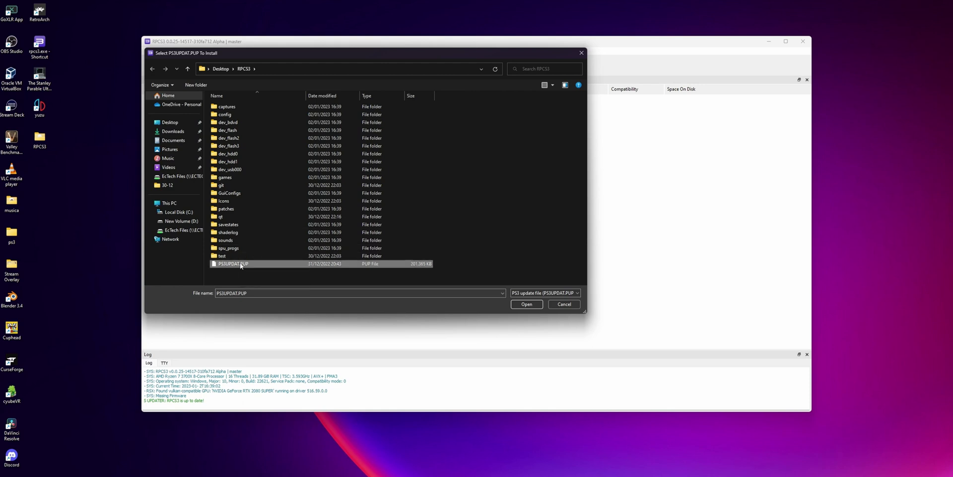
{"action": "left_click", "coordinate": [526, 304]}
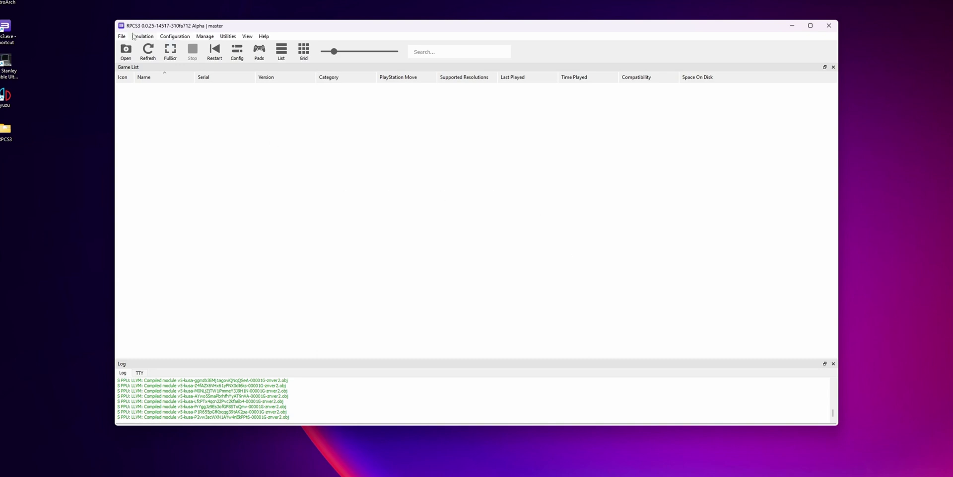
Open the emulator's configuration settings and choose Vulkan as the GPU renderer.
{"action": "left_click", "coordinate": [169, 37]}
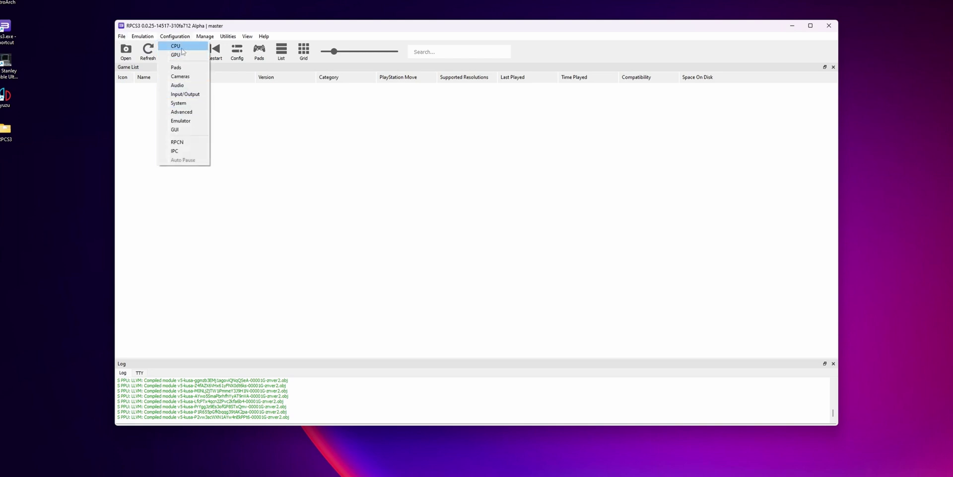
{"action": "left_click", "coordinate": [184, 45]}
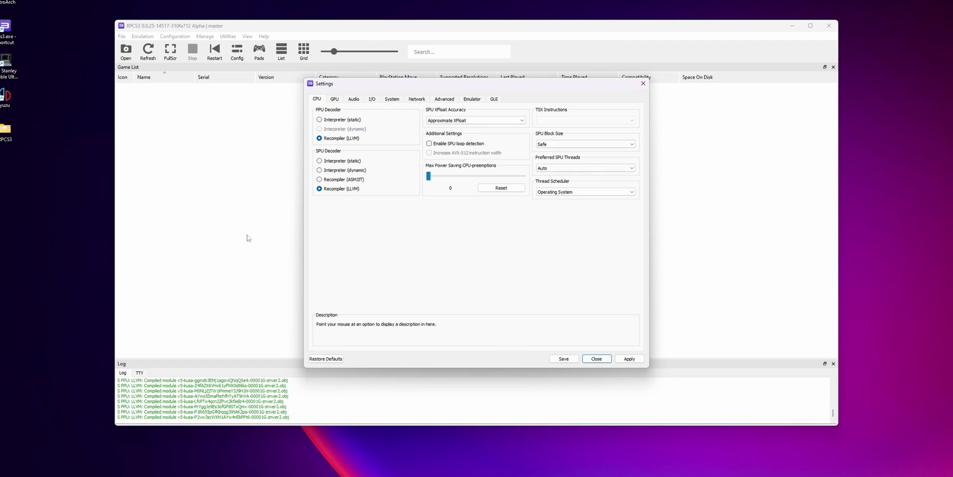
{"action": "left_click", "coordinate": [335, 100]}
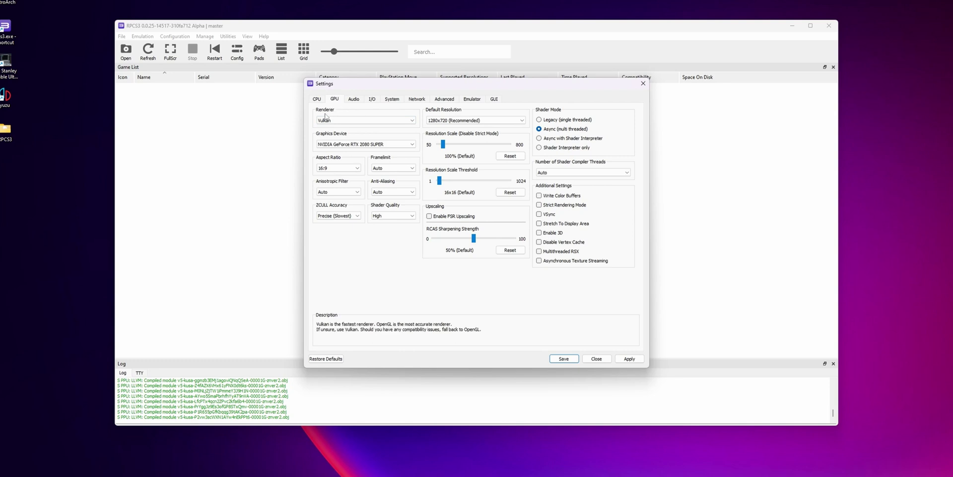
{"action": "left_click", "coordinate": [341, 121]}
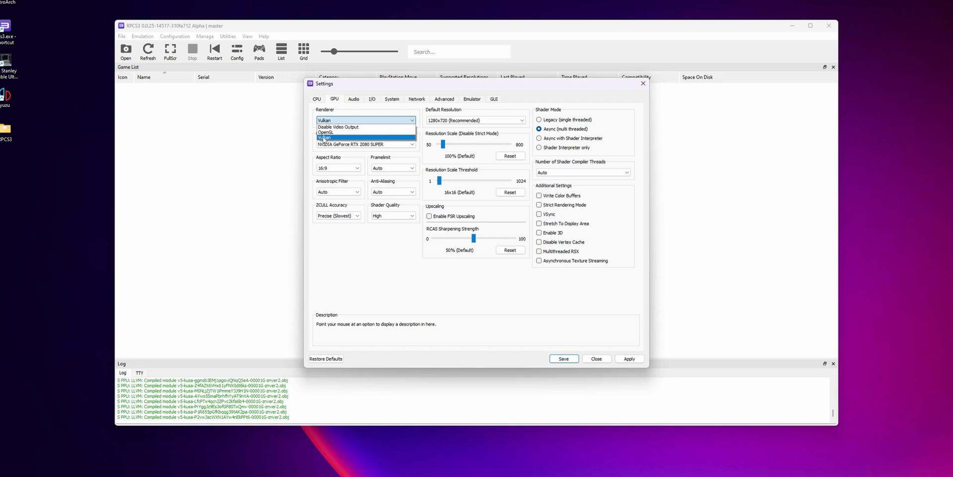
{"action": "left_click", "coordinate": [323, 137]}
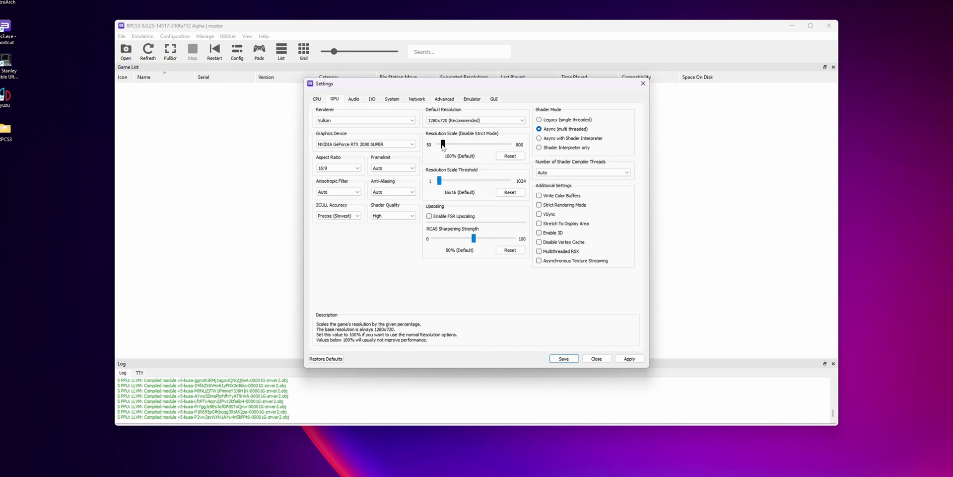
Set the GPU resolution scale to 150% (1920x1080), then apply and save the settings.
{"action": "left_click_drag", "start_coordinate": [444, 147], "coordinate": [449, 145]}
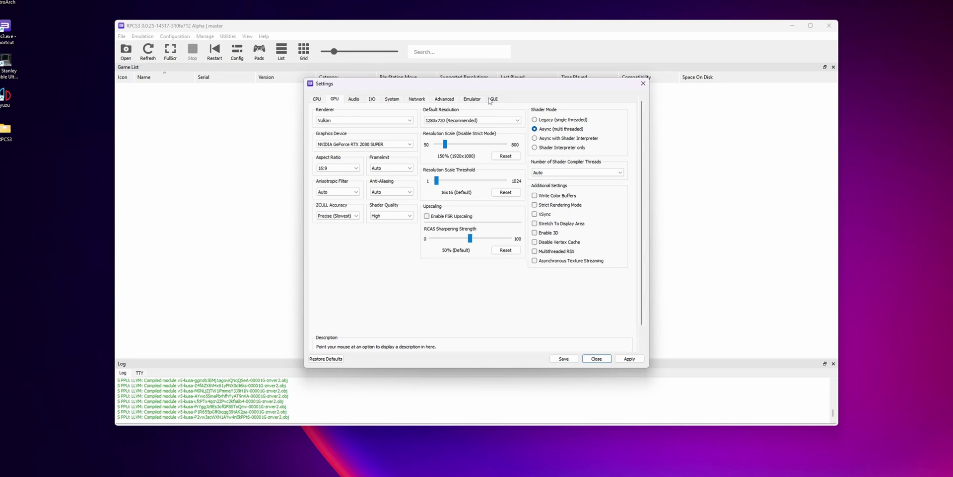
{"action": "left_click", "coordinate": [629, 359]}
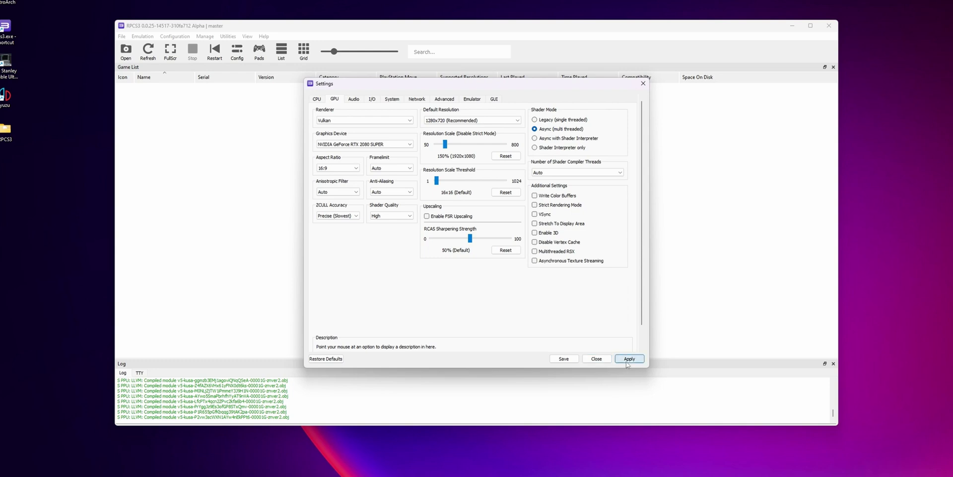
{"action": "left_click", "coordinate": [564, 358]}
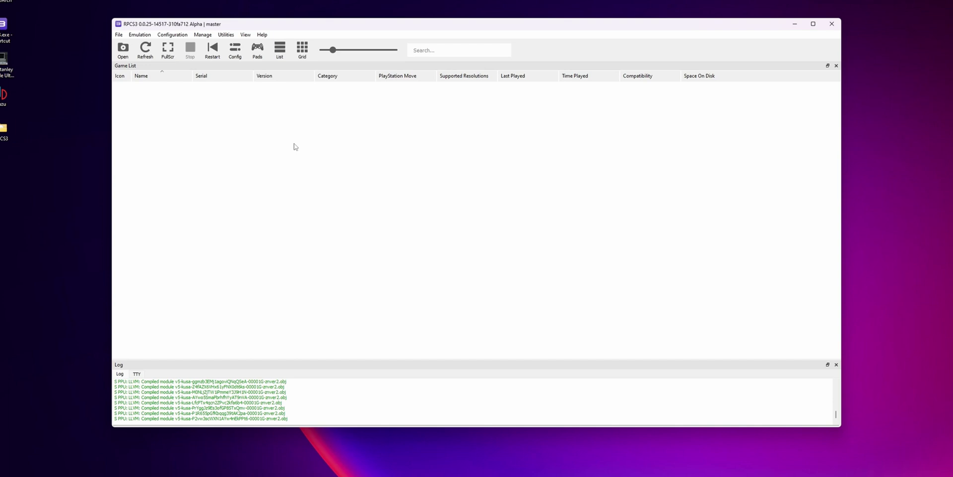
Set the Player 1 gamepad handler to XInput and save the gamepad settings.
{"action": "left_click", "coordinate": [258, 52]}
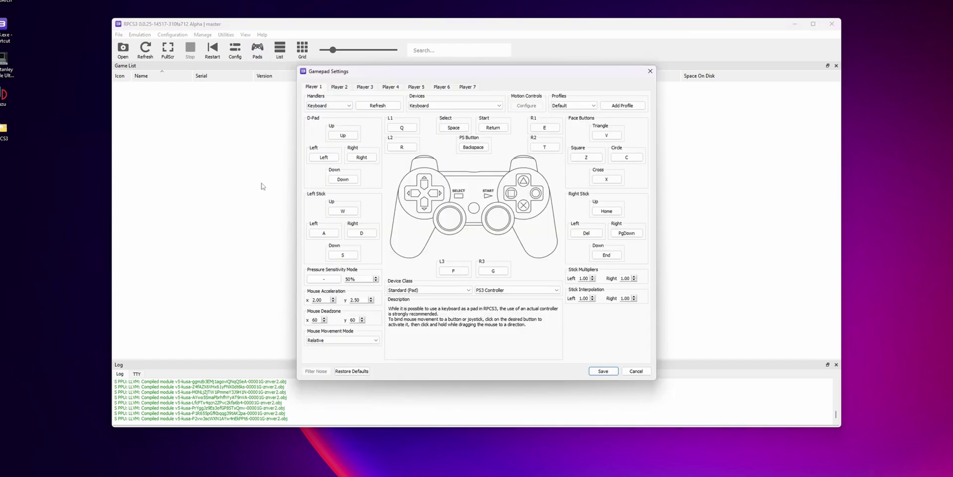
{"action": "left_click", "coordinate": [328, 106]}
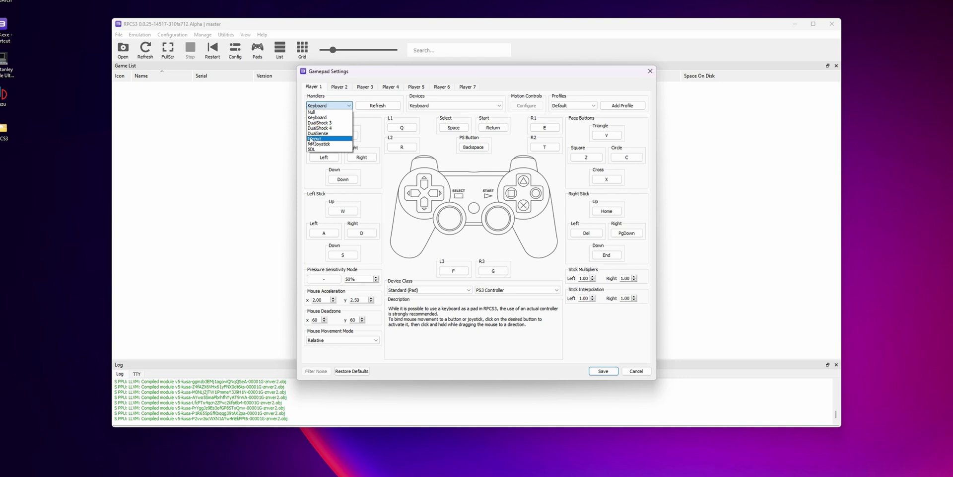
{"action": "left_click", "coordinate": [322, 138]}
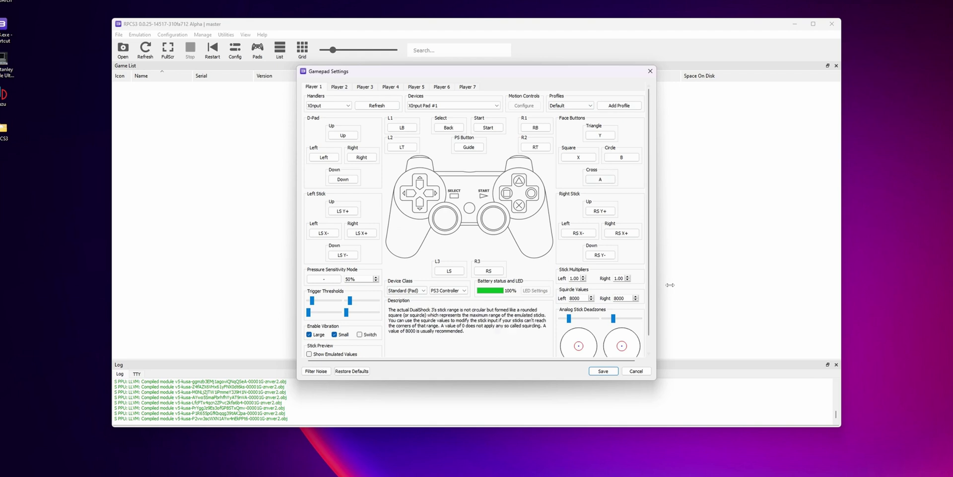
{"action": "left_click", "coordinate": [599, 373]}
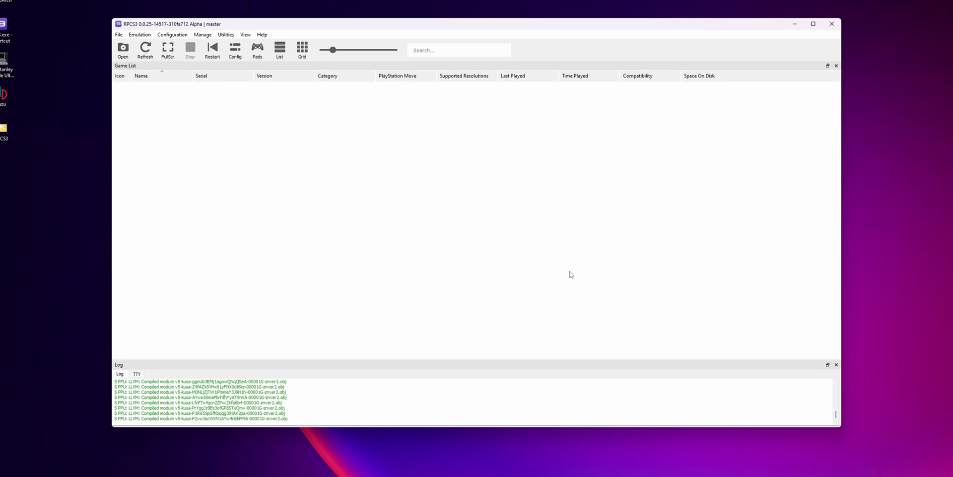
Paste the copied Adventure Time game folder into the games folder inside the RPCS3 folder, then refresh the emulator's game list.
{"action": "double_click", "coordinate": [8, 132]}
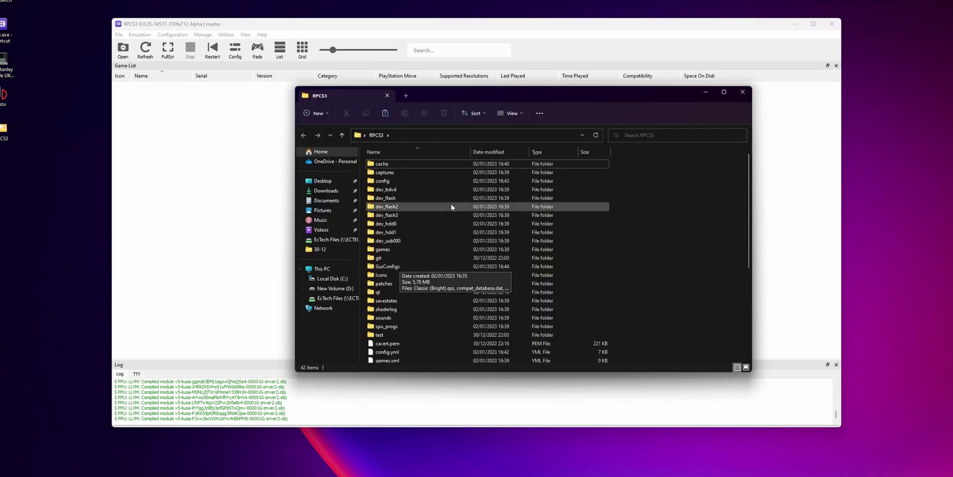
{"action": "double_click", "coordinate": [400, 253]}
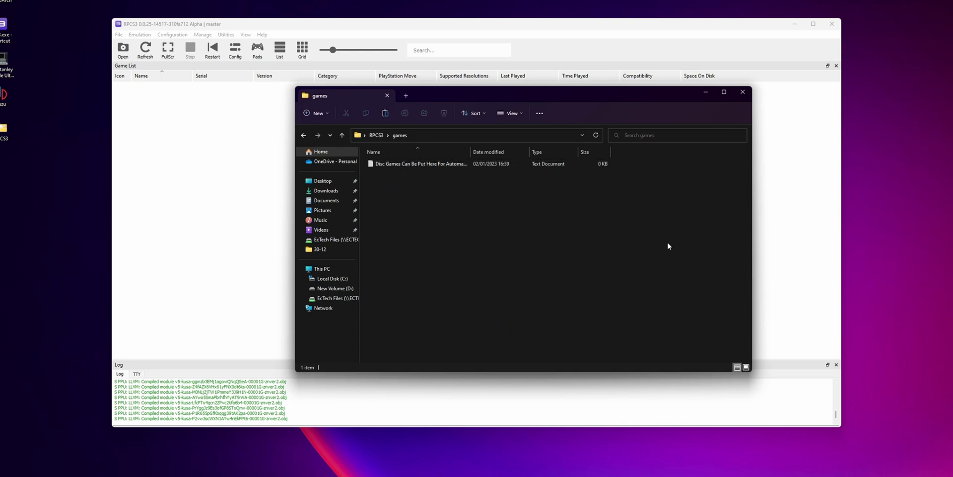
{"action": "right_click", "coordinate": [424, 210]}
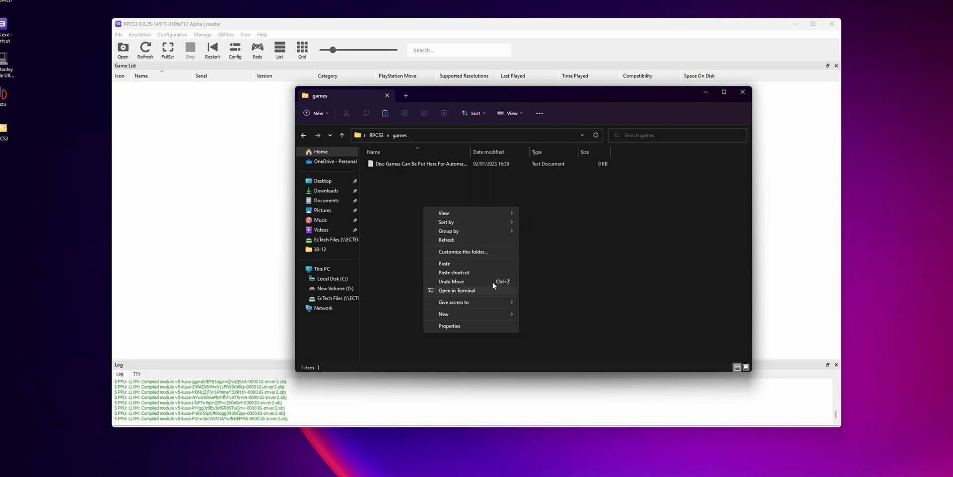
{"action": "left_click", "coordinate": [471, 263]}
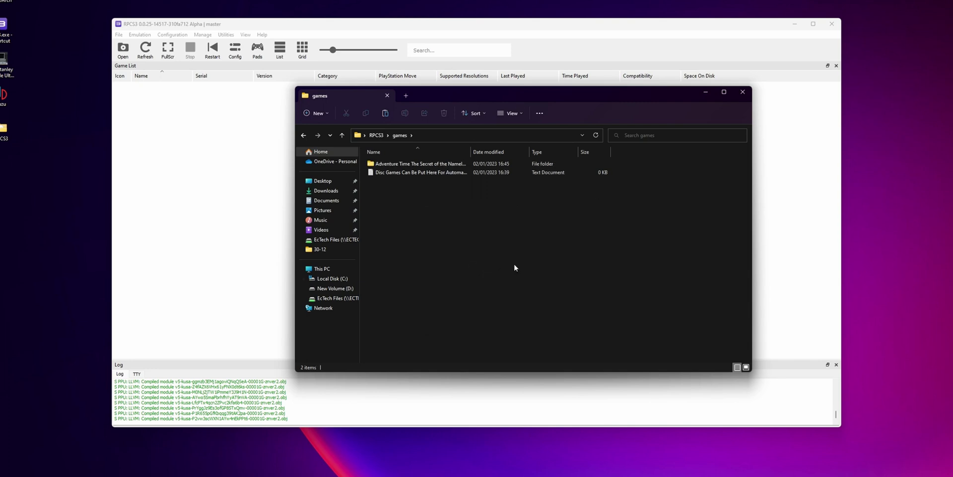
{"action": "left_click", "coordinate": [743, 93]}
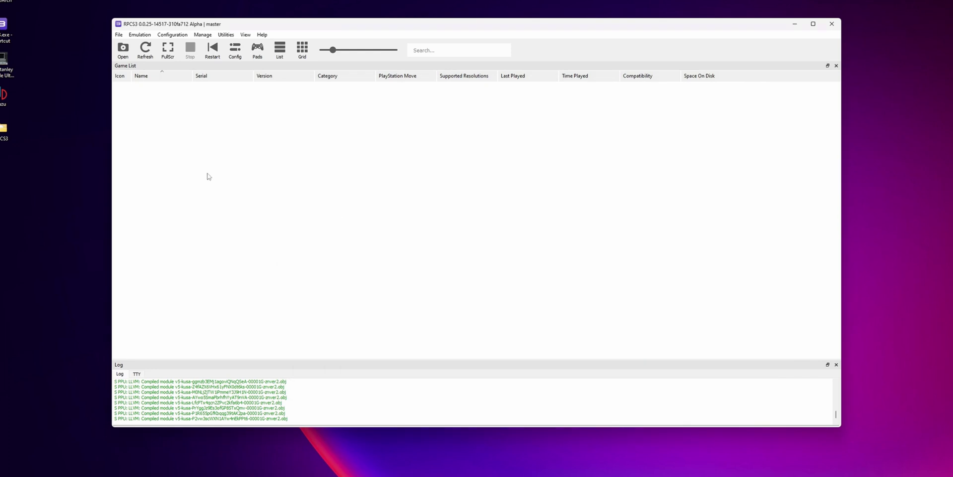
{"action": "left_click", "coordinate": [147, 54]}
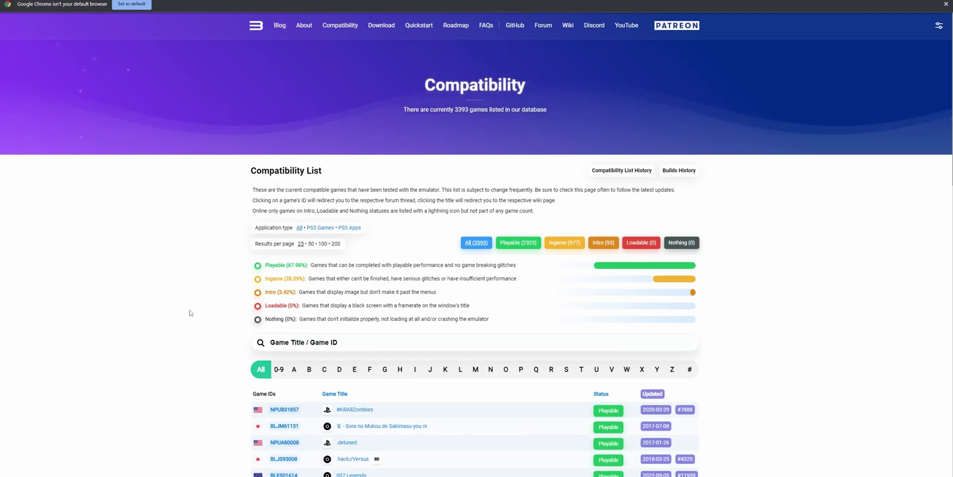
Look through the RPCS3 website's compatibility list and select the Adventure Time game in the emulator's game list.
{"action": "scroll", "coordinate": [189, 312], "scroll_direction": "down", "scroll_amount": 3}
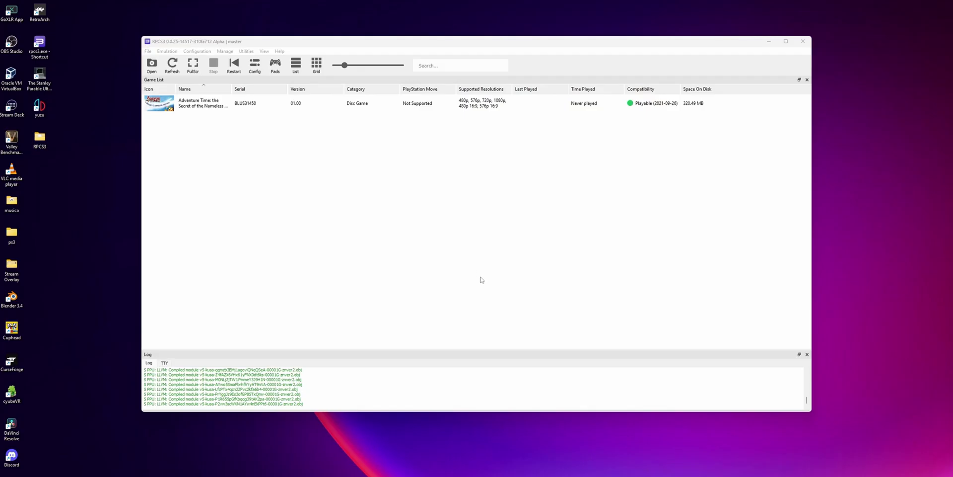
{"action": "left_click", "coordinate": [160, 108]}
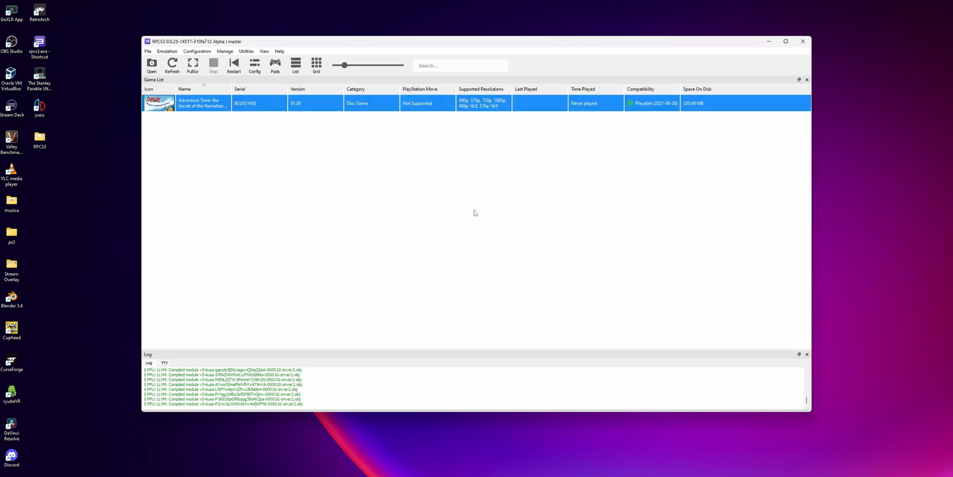